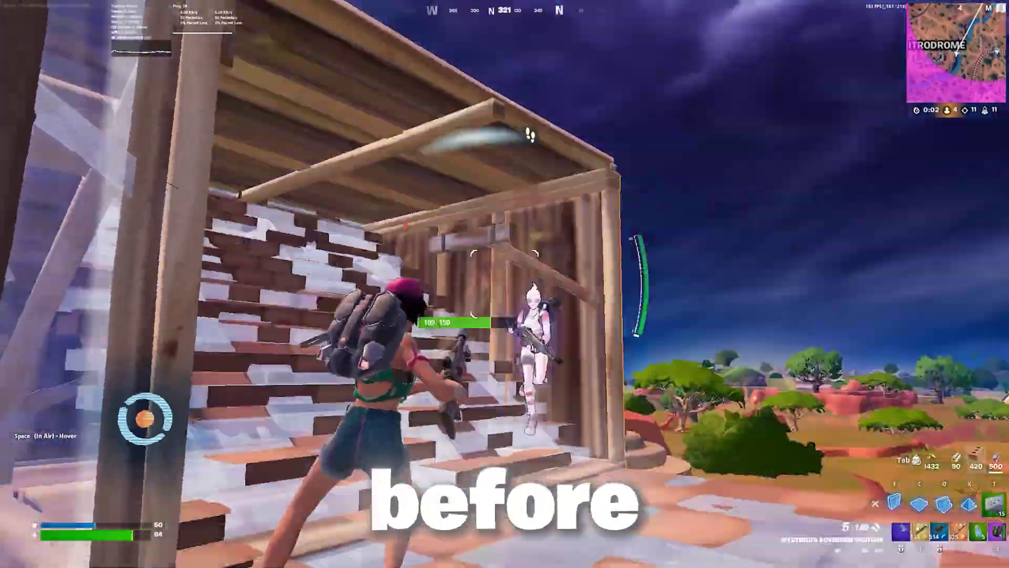
Edit a wall into a doorway, swap weapons and build a stair ramp toward the opponent.
key("v")
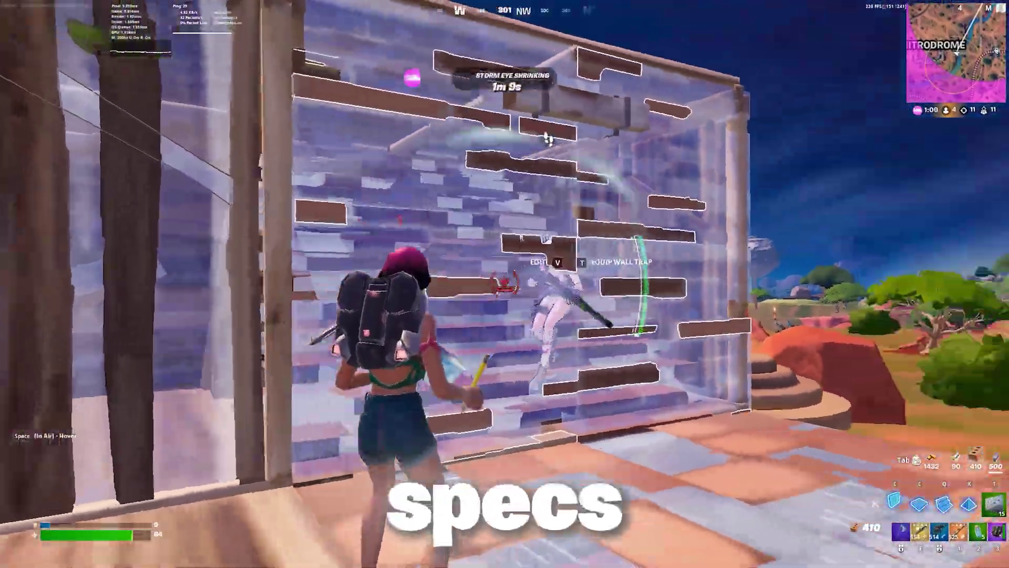
key("2")
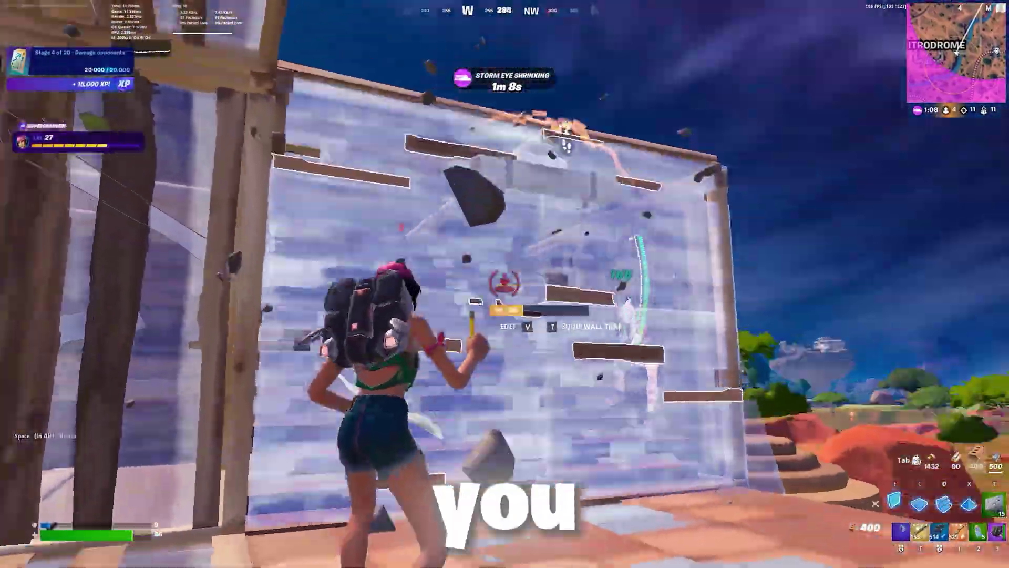
key("q")
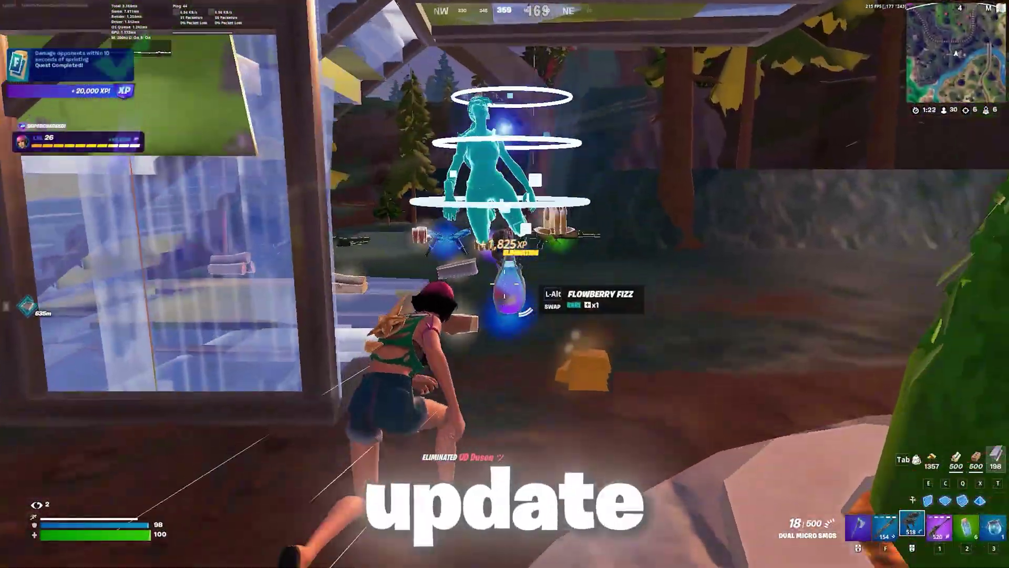
After the elimination, build cover, switch to the Striker Burst Rifle and fire at the enemy.
key("w")
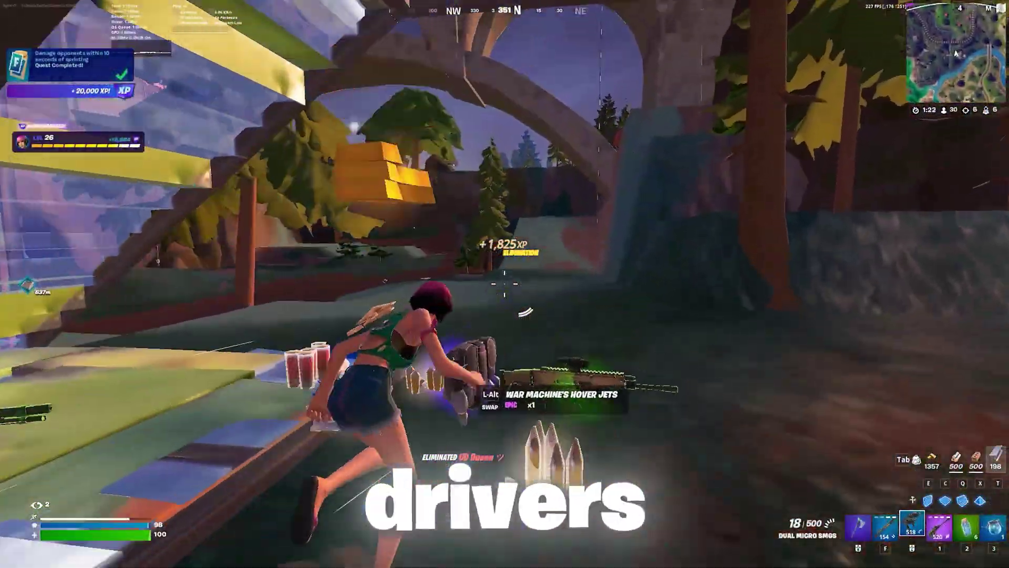
key("q")
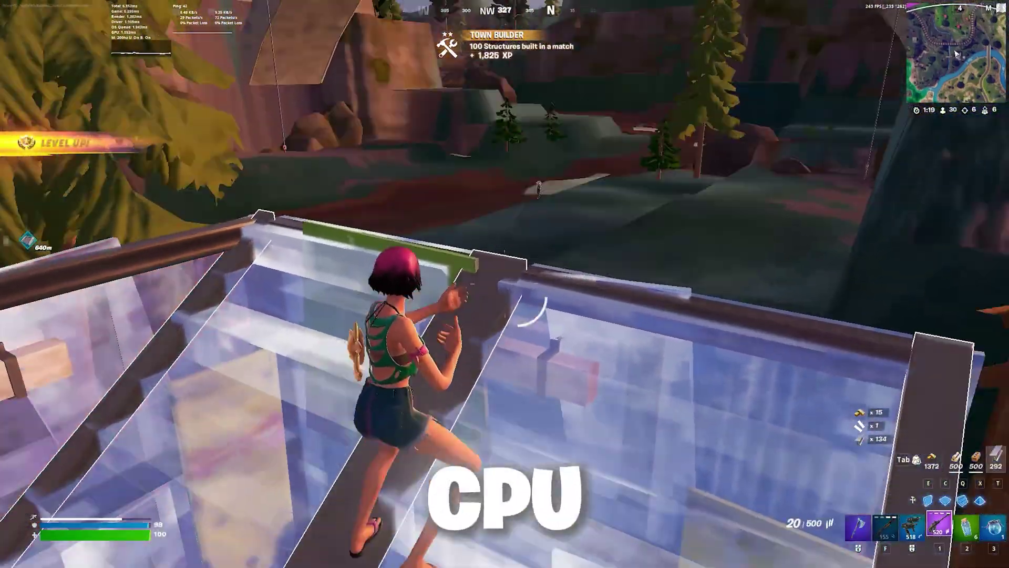
key("1")
left_click(505, 284)
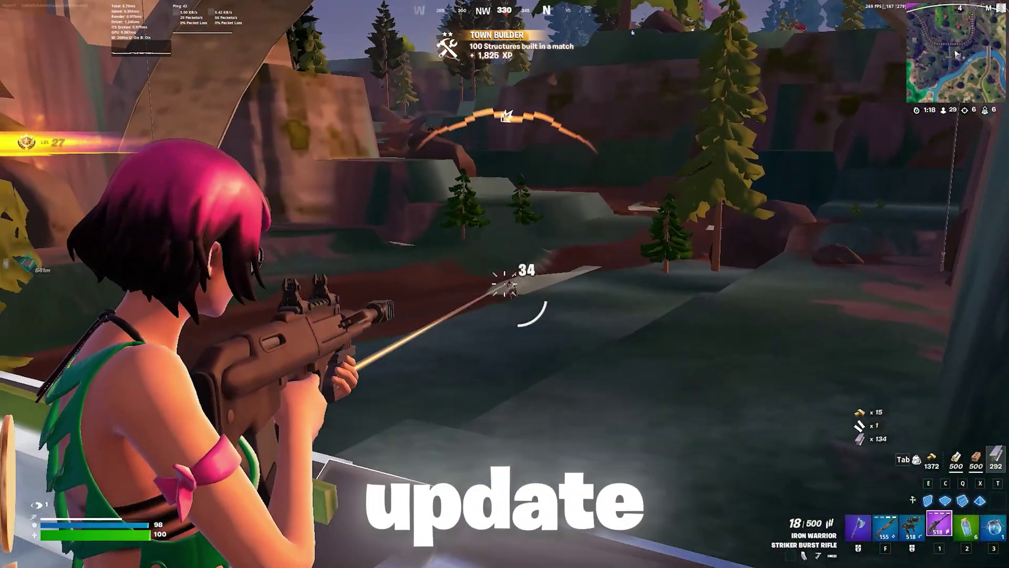
left_click(505, 283)
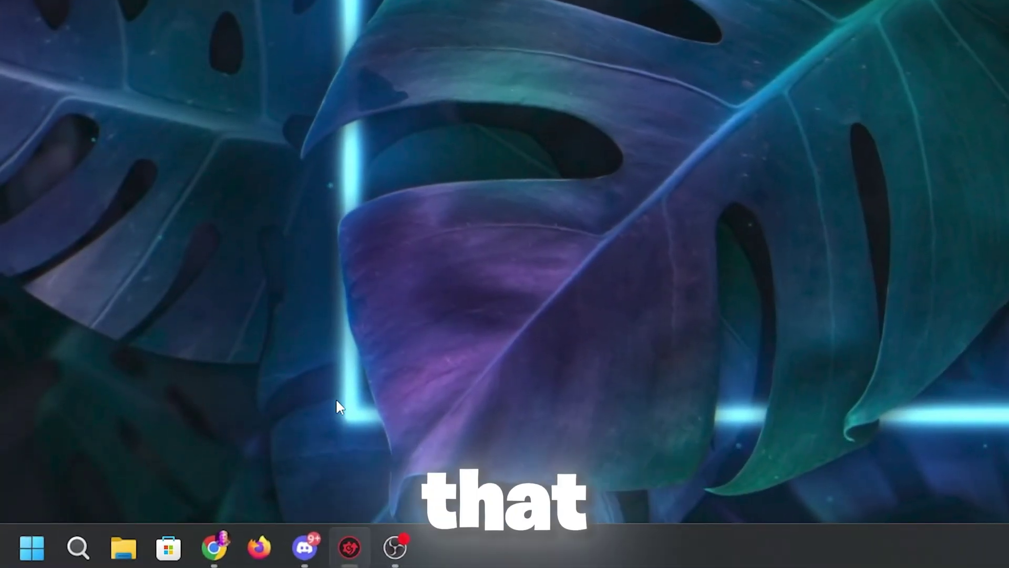
Open Device Manager from the Start button's quick-access menu.
right_click(42, 536)
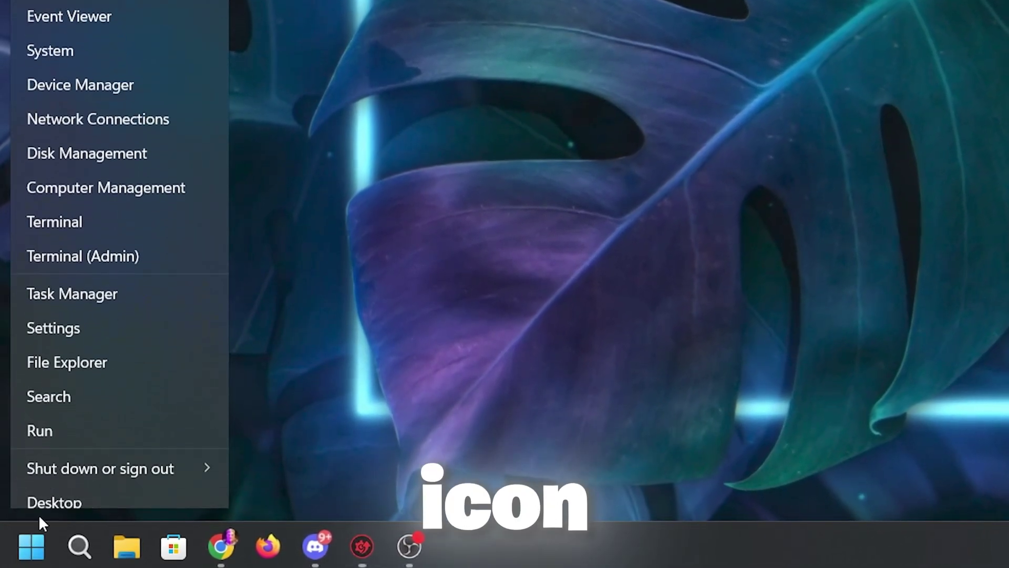
left_click(78, 65)
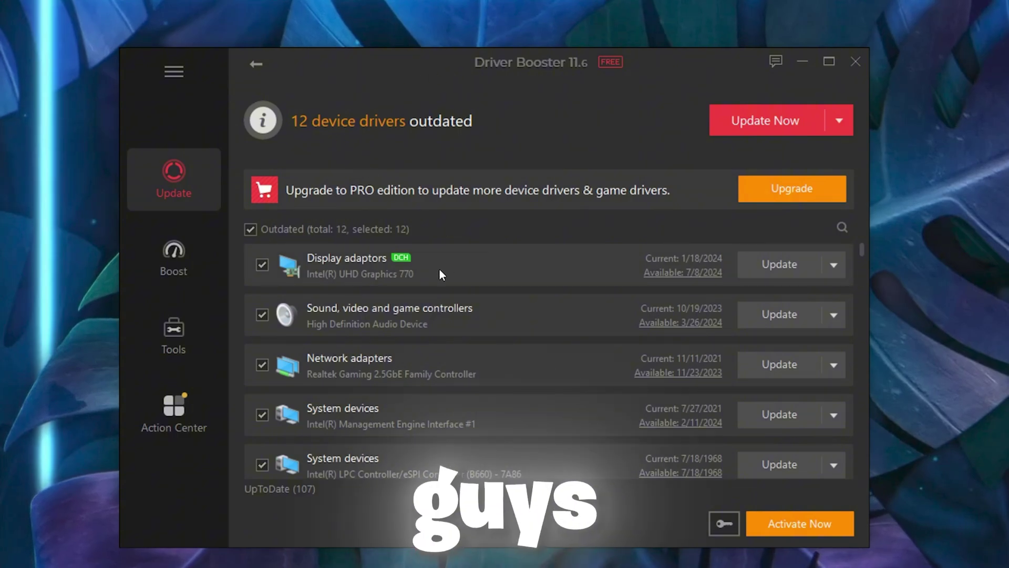
Update all 12 outdated drivers in Driver Booster with 'Don't remind me again' ticked on the installation notice.
scroll(386, 289, "down", 4)
scroll(550, 340, "up", 4)
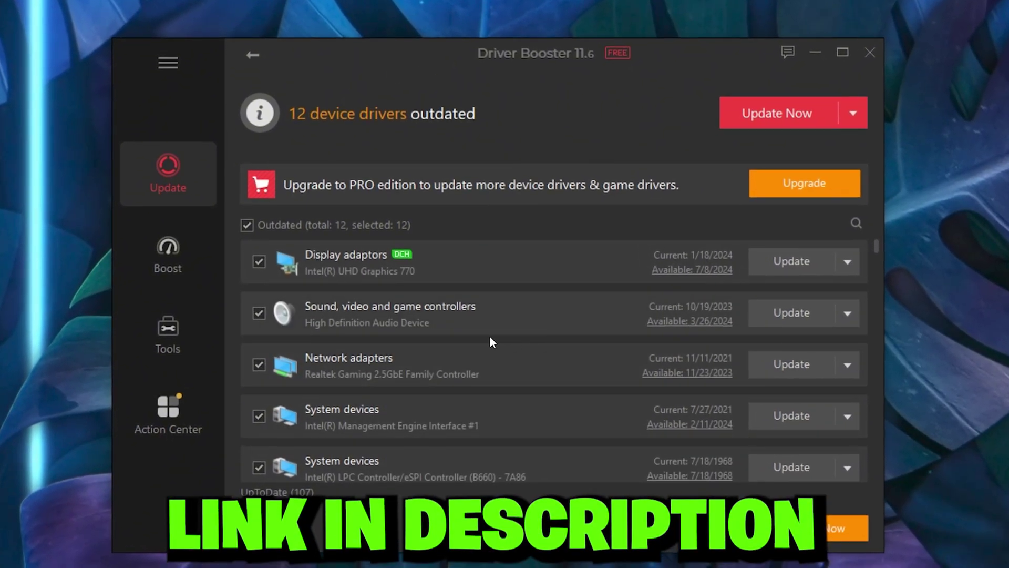
scroll(490, 339, "down", 5)
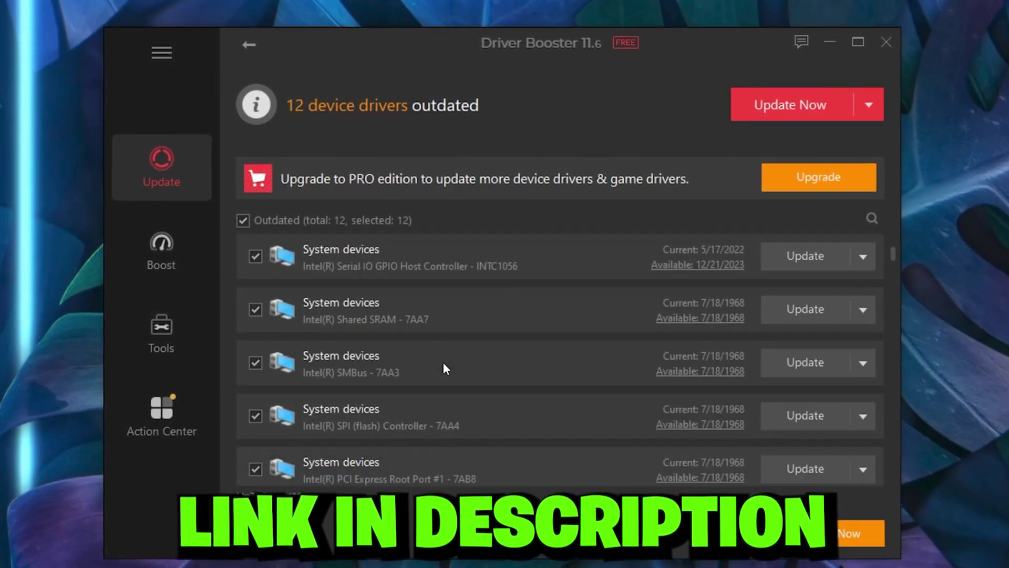
scroll(443, 363, "up", 5)
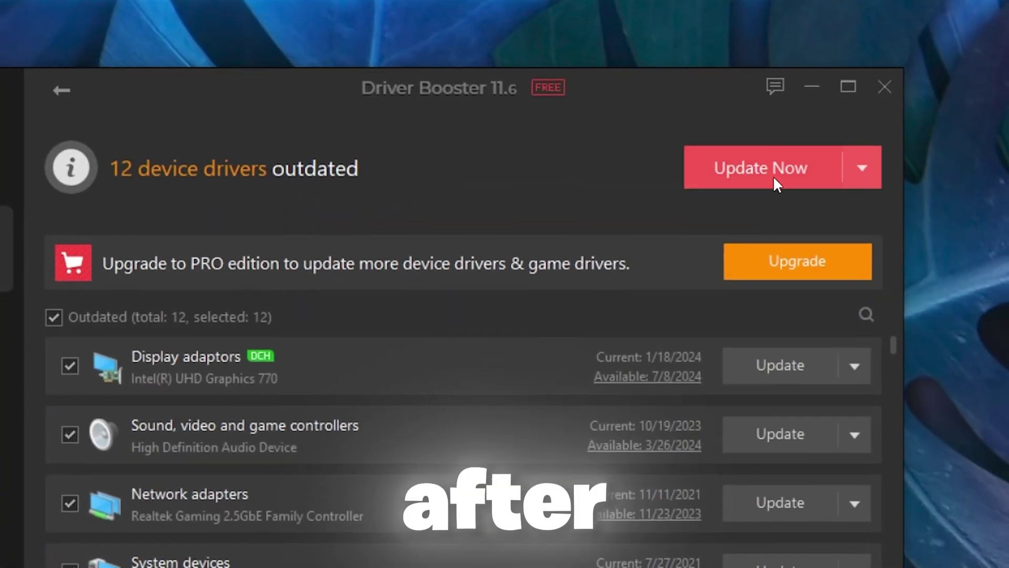
left_click(774, 167)
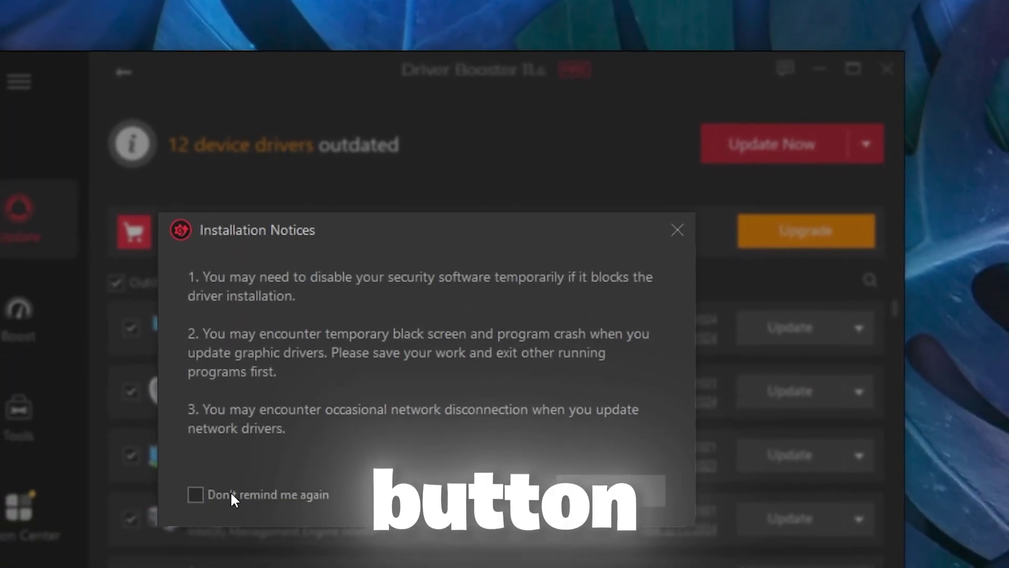
left_click(167, 520)
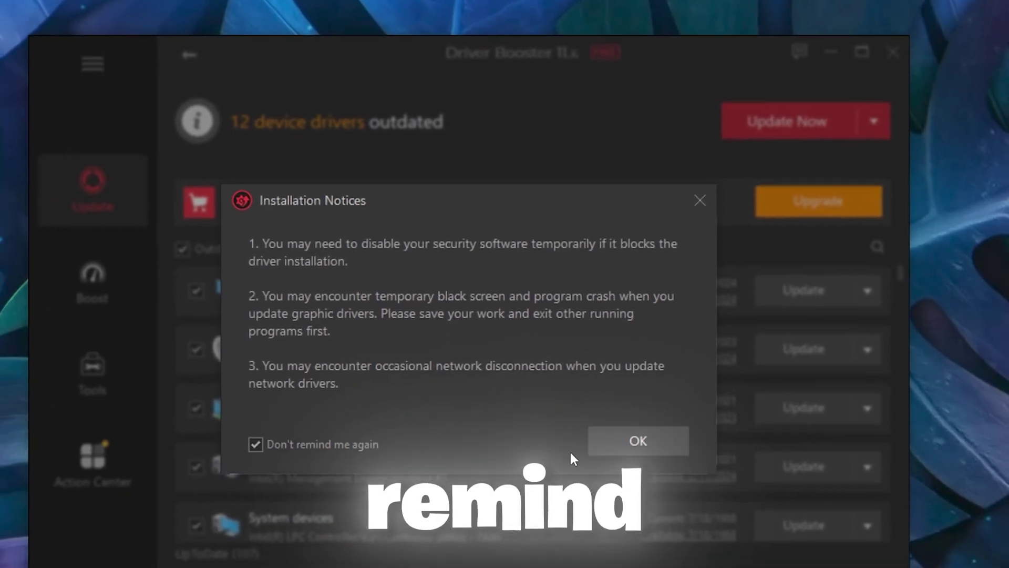
left_click(610, 466)
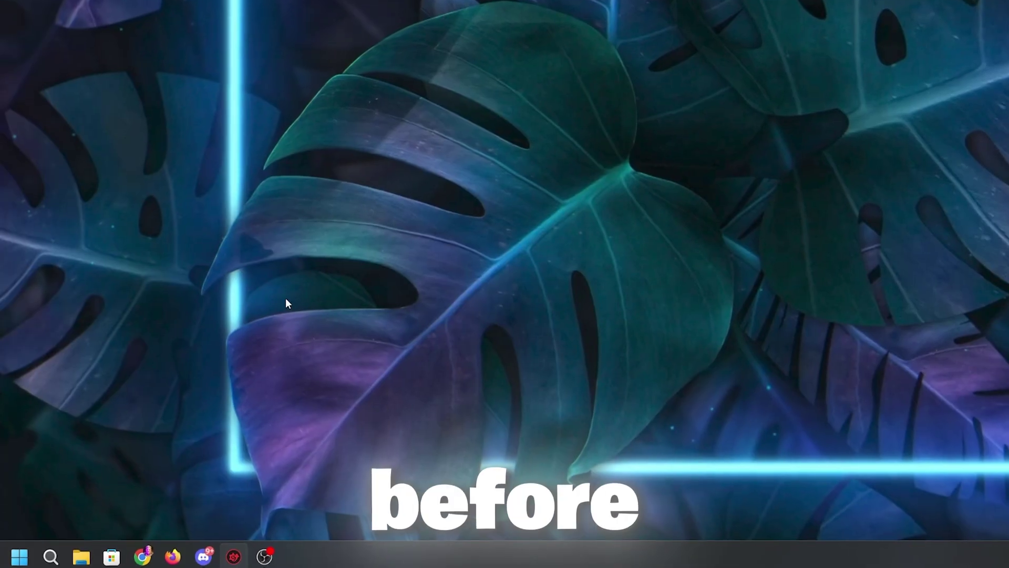
Search Windows for 'power' and open Choose a power plan.
left_click(50, 554)
type("powe")
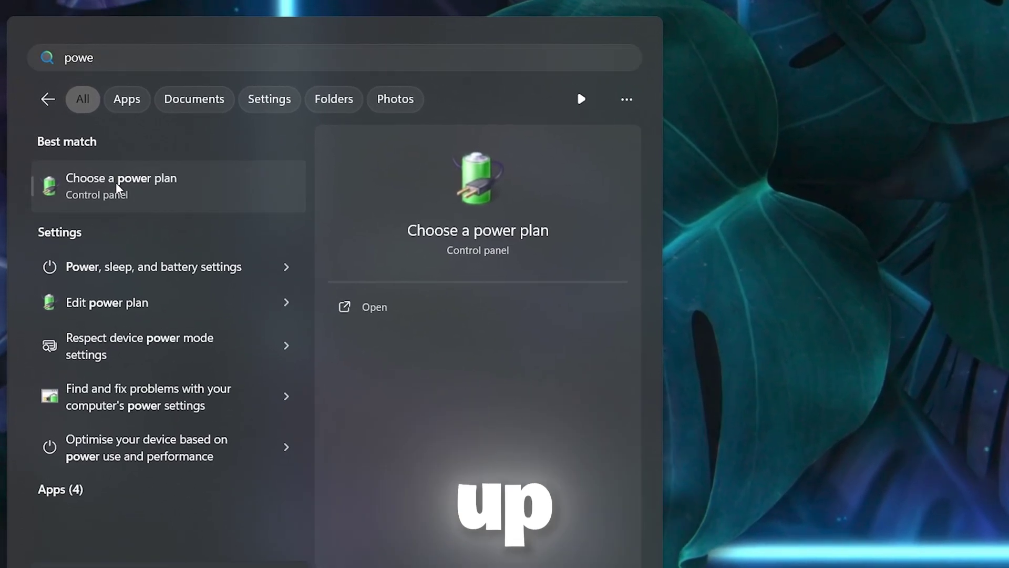
left_click(113, 179)
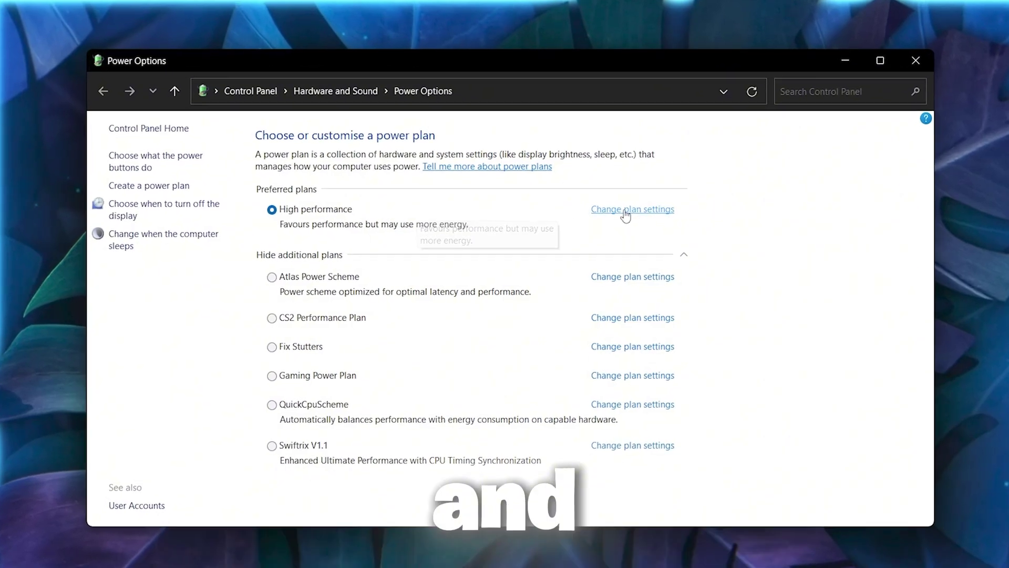
Open the High performance plan's advanced power settings and move the dialog to the centre.
left_click(654, 208)
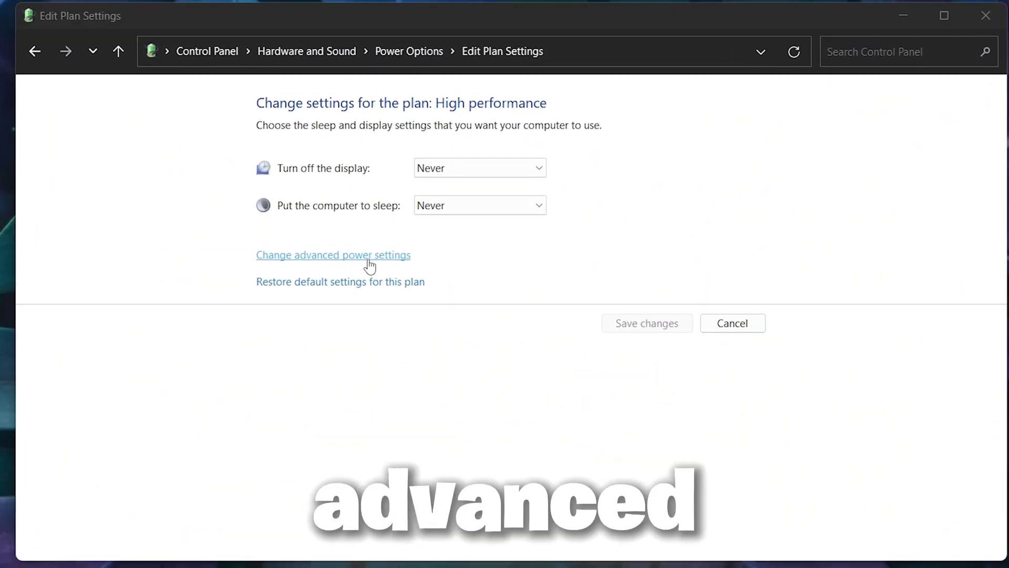
left_click(327, 252)
left_click_drag(307, 42, 420, 67)
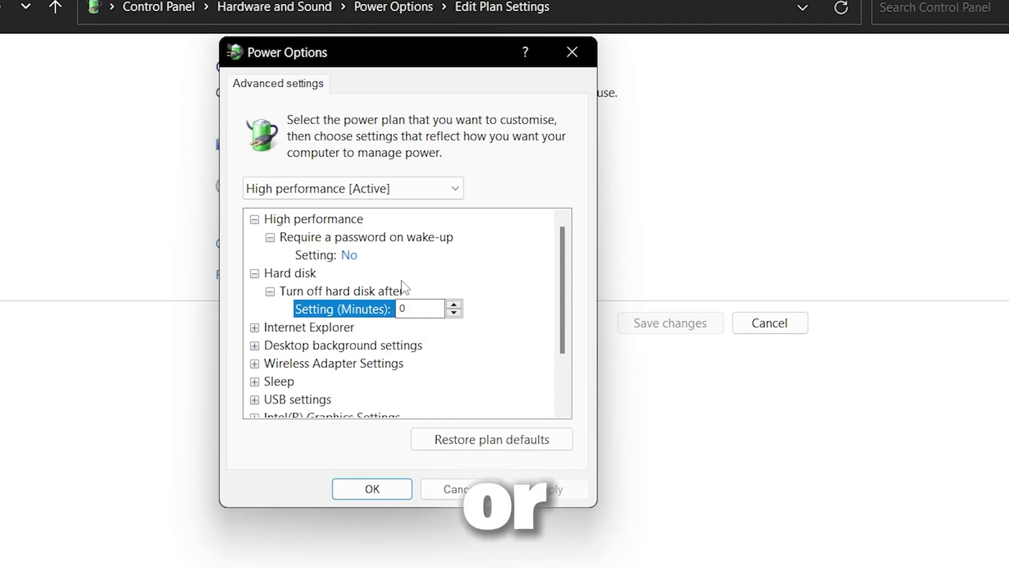
Set Minimum and Maximum processor state to 100%, then close the power plan windows.
scroll(550, 265, "down", 1)
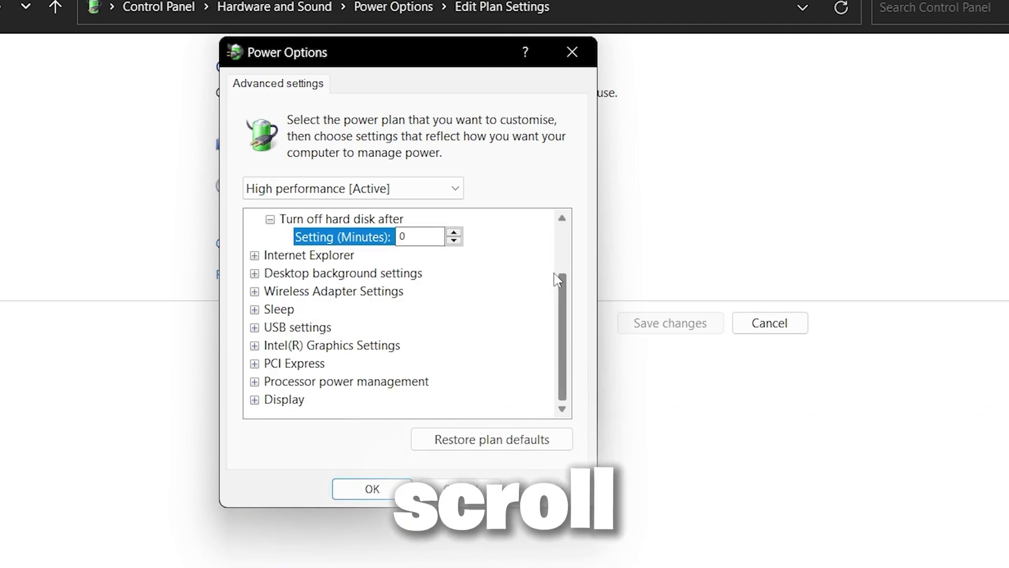
left_click(255, 382)
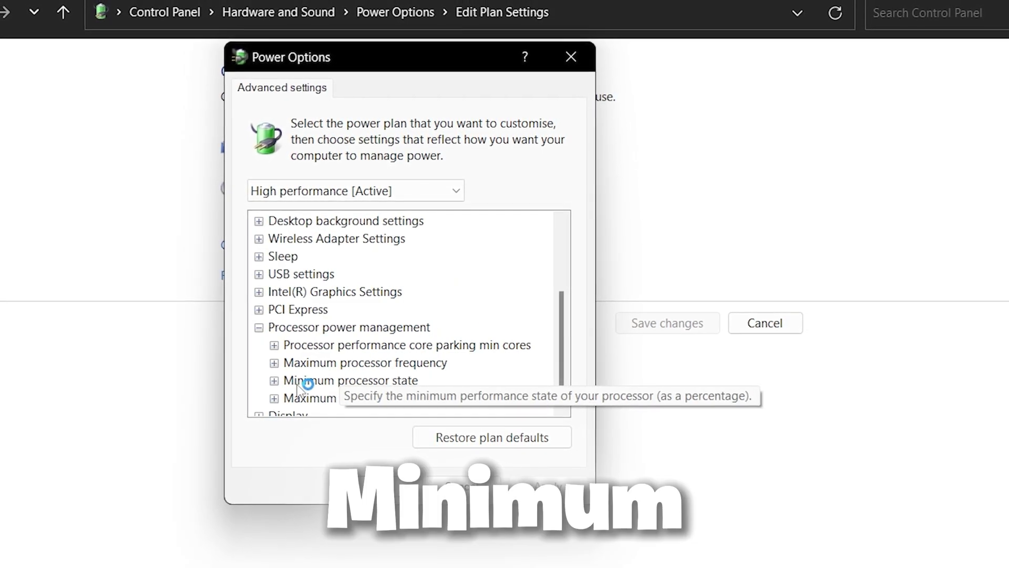
scroll(410, 368, "down", 1)
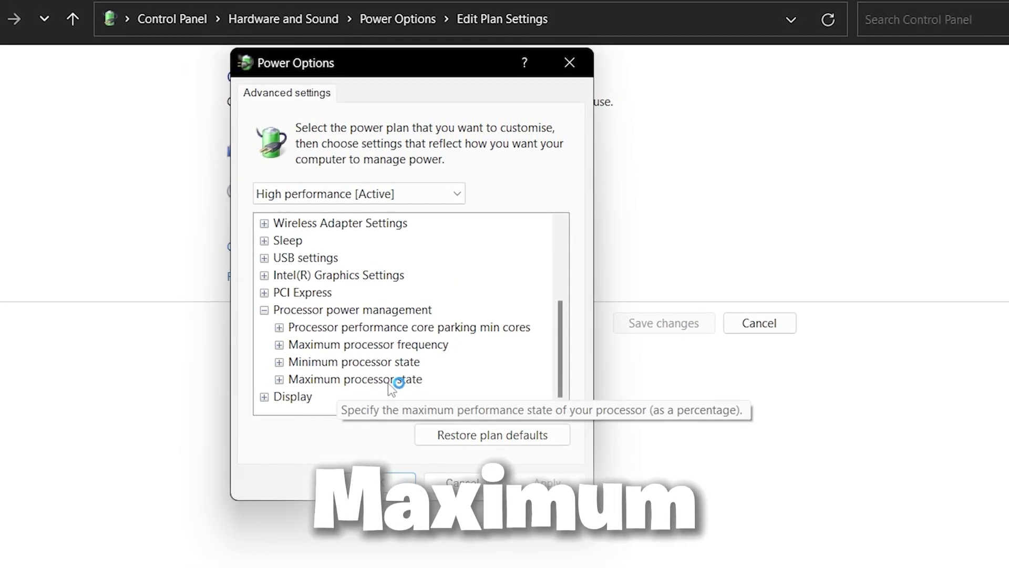
left_click(279, 362)
scroll(401, 351, "down", 1)
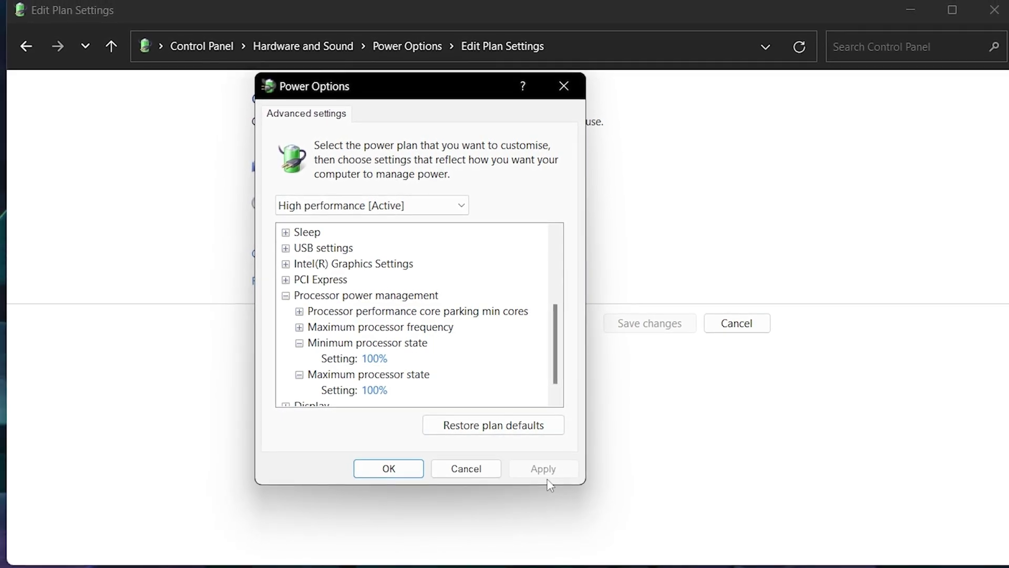
left_click(390, 466)
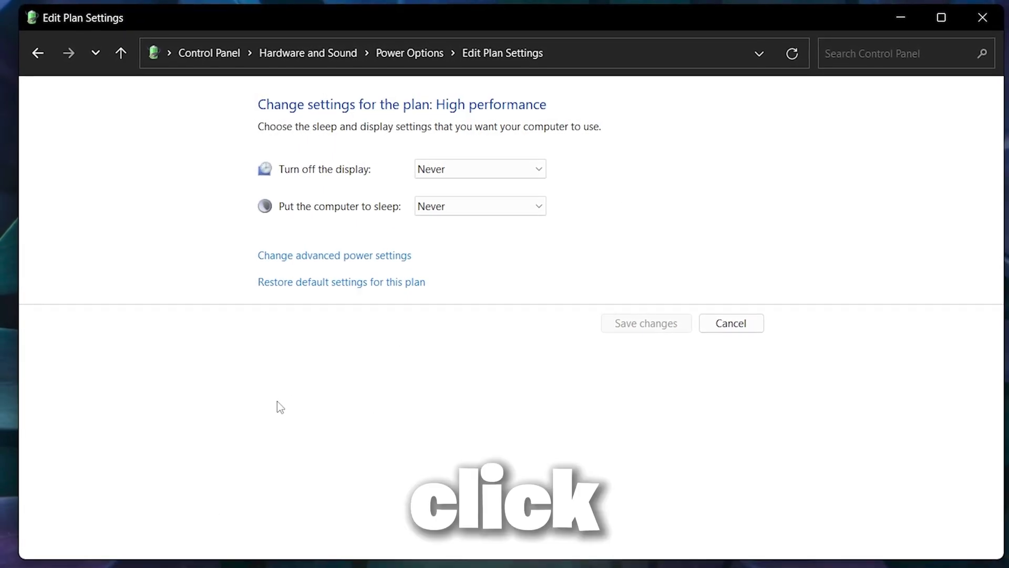
left_click(977, 24)
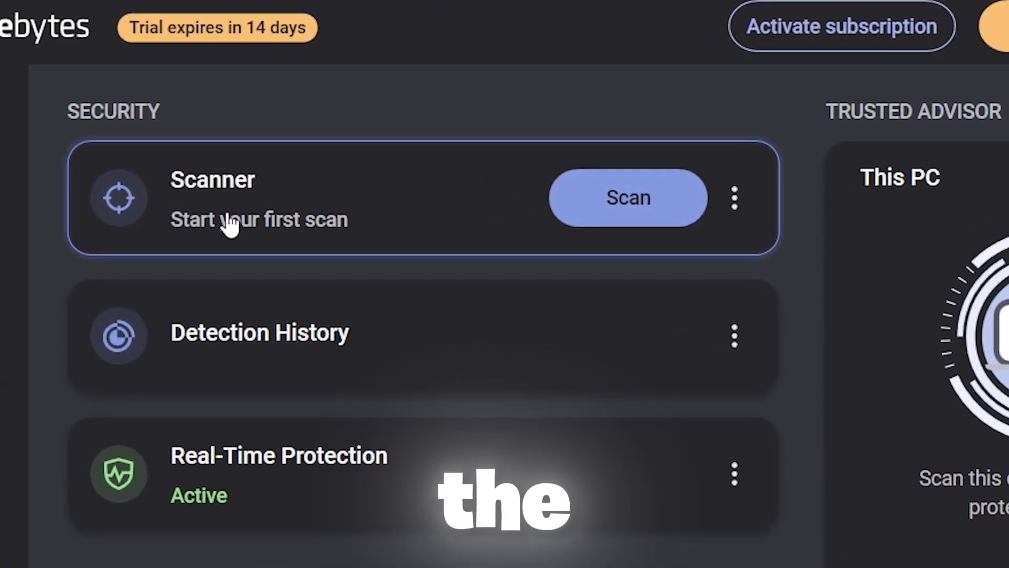
Run a Malwarebytes scan, quarantine all 13 detected threats and return to the Dashboard.
left_click(605, 205)
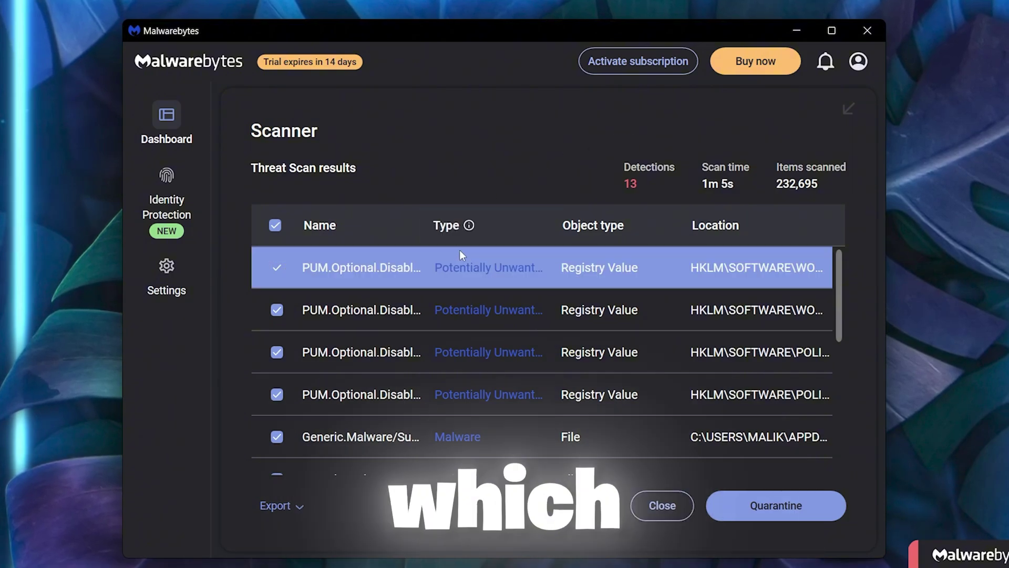
scroll(349, 383, "down", 4)
scroll(316, 368, "down", 3)
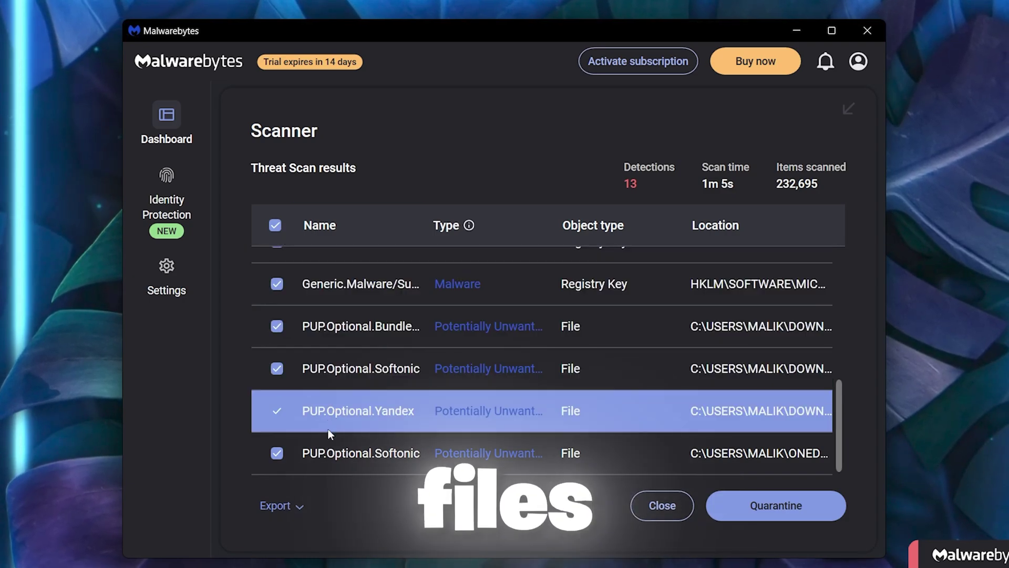
left_click(770, 505)
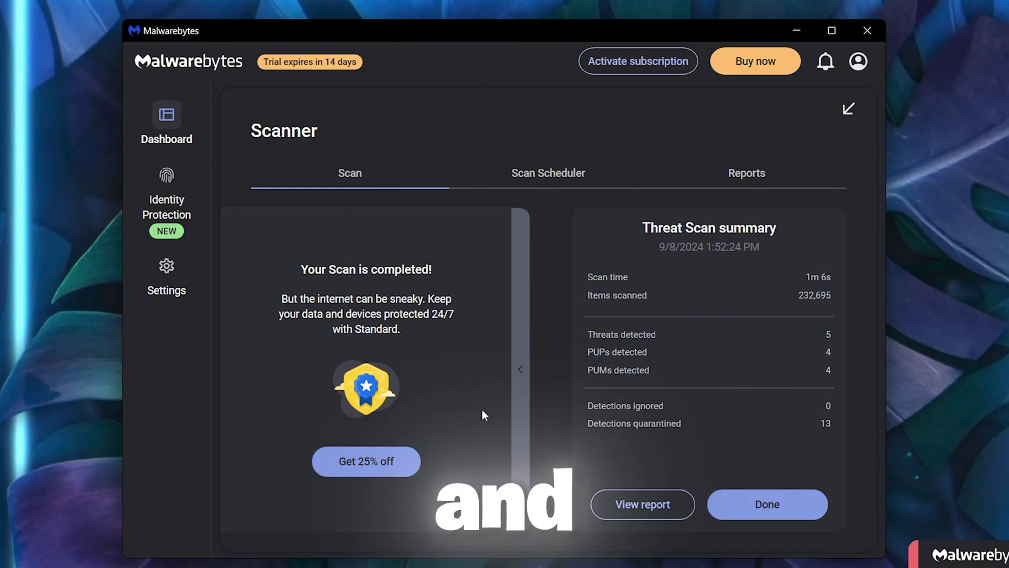
left_click(764, 509)
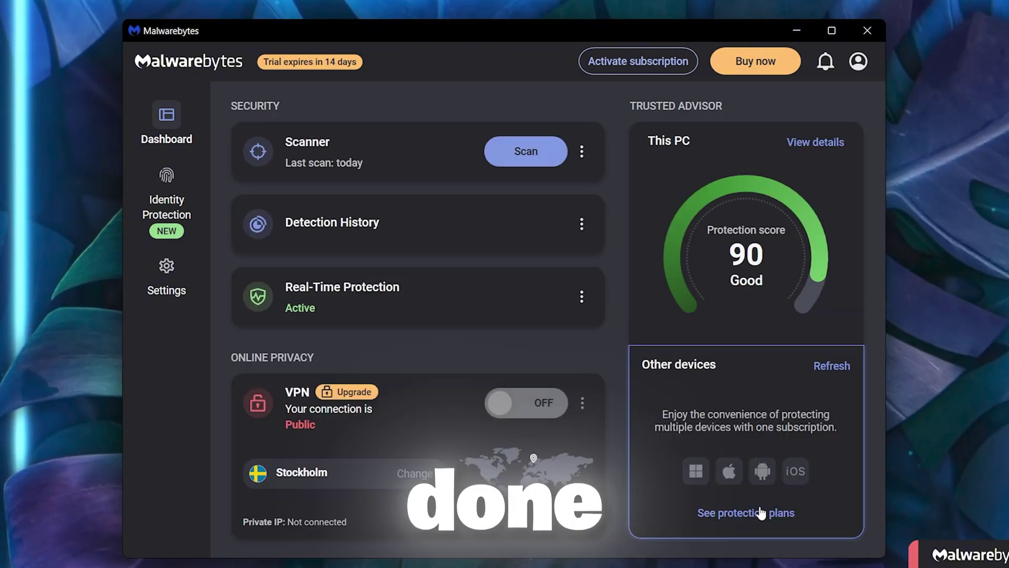
Close Malwarebytes and scroll HWMonitor's sensor list back to the top.
left_click(867, 30)
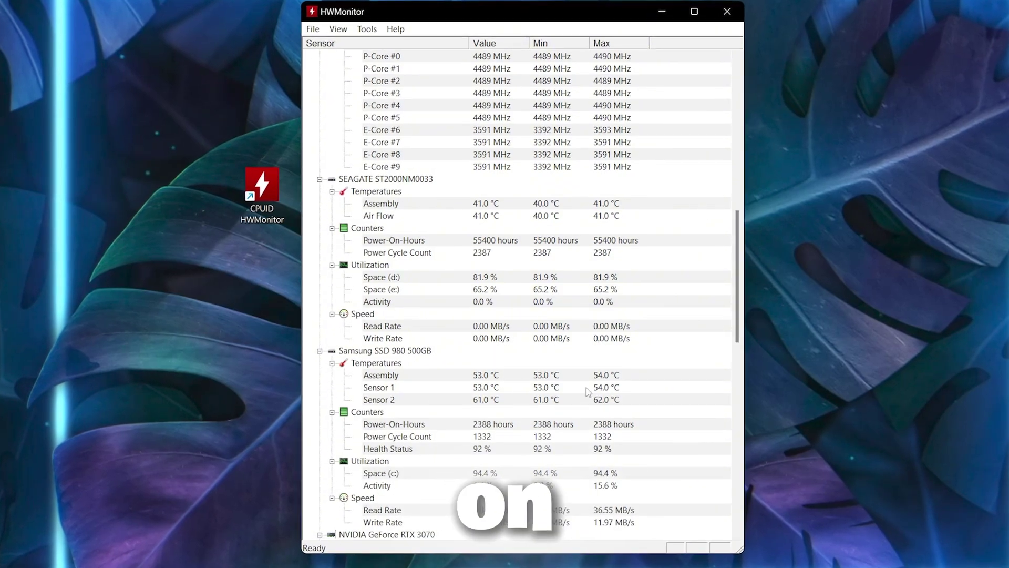
scroll(462, 183, "up", 15)
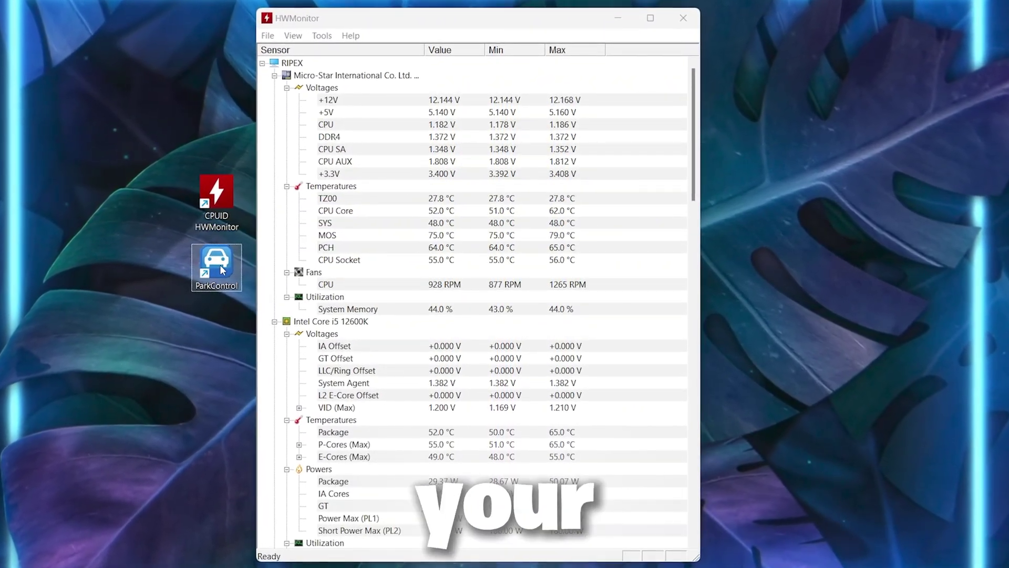
Launch ParkControl, make the High performance profile active with core parking off, and confirm with OK.
double_click(218, 265)
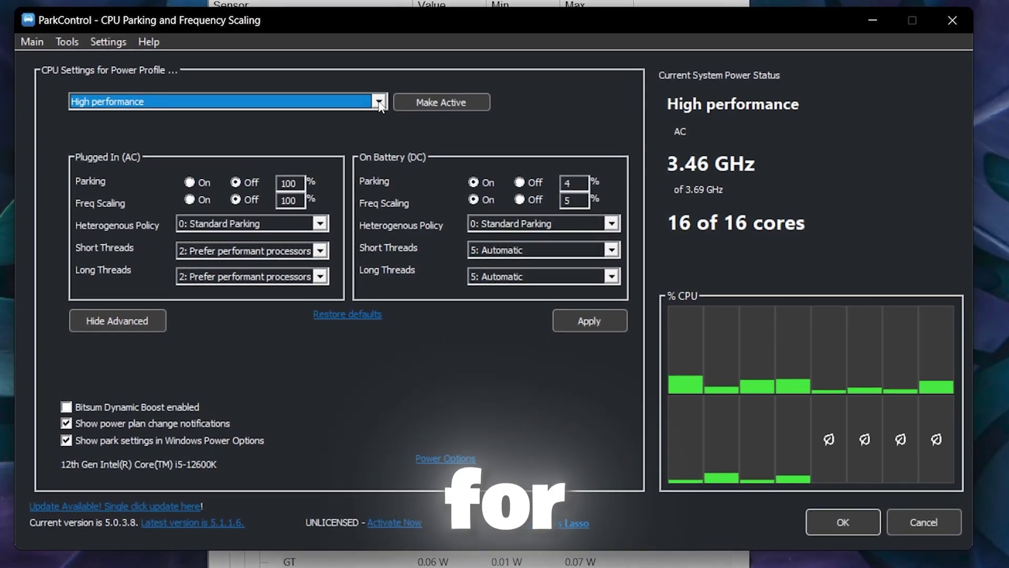
left_click(378, 111)
left_click(90, 167)
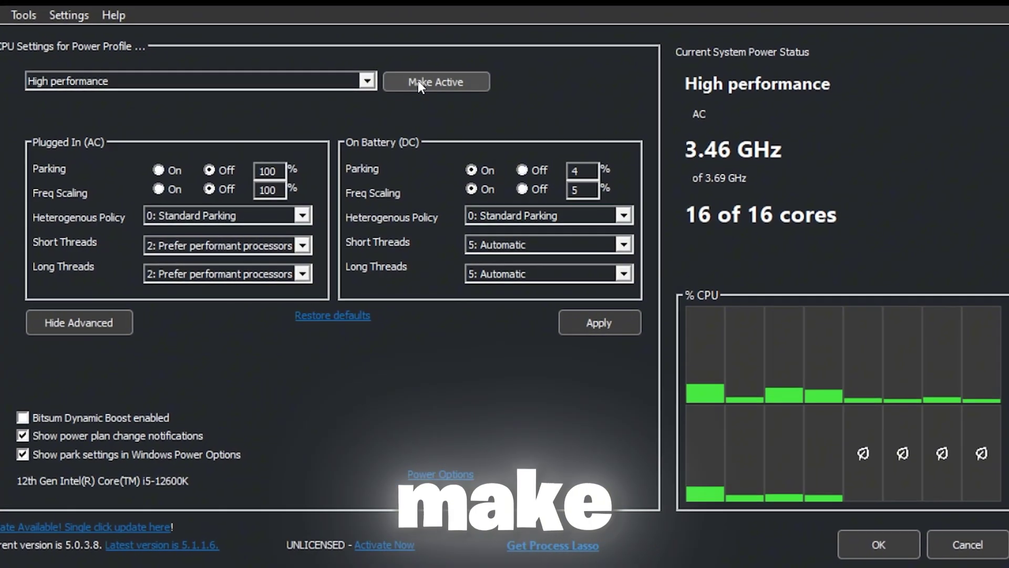
left_click(421, 89)
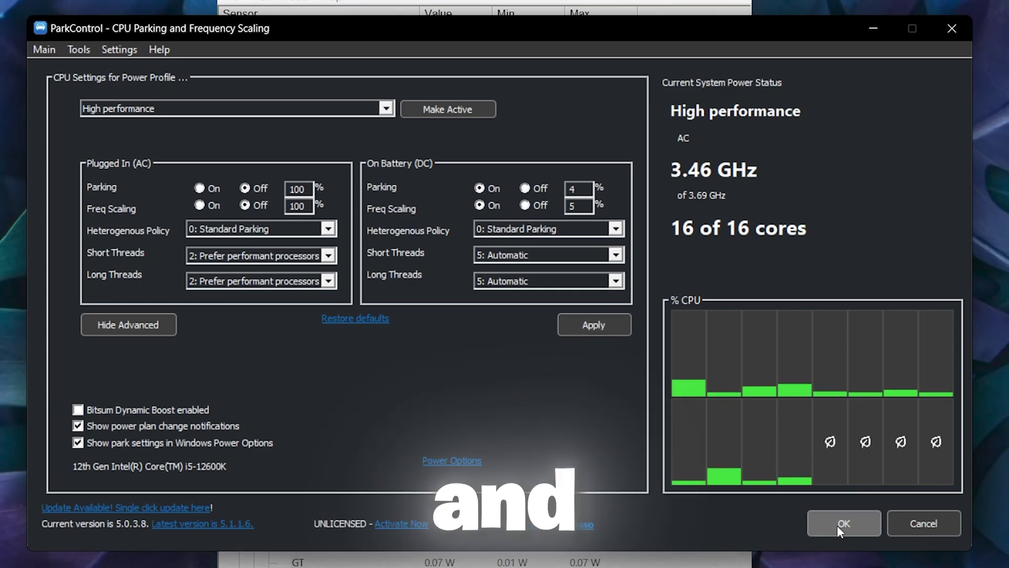
left_click(837, 523)
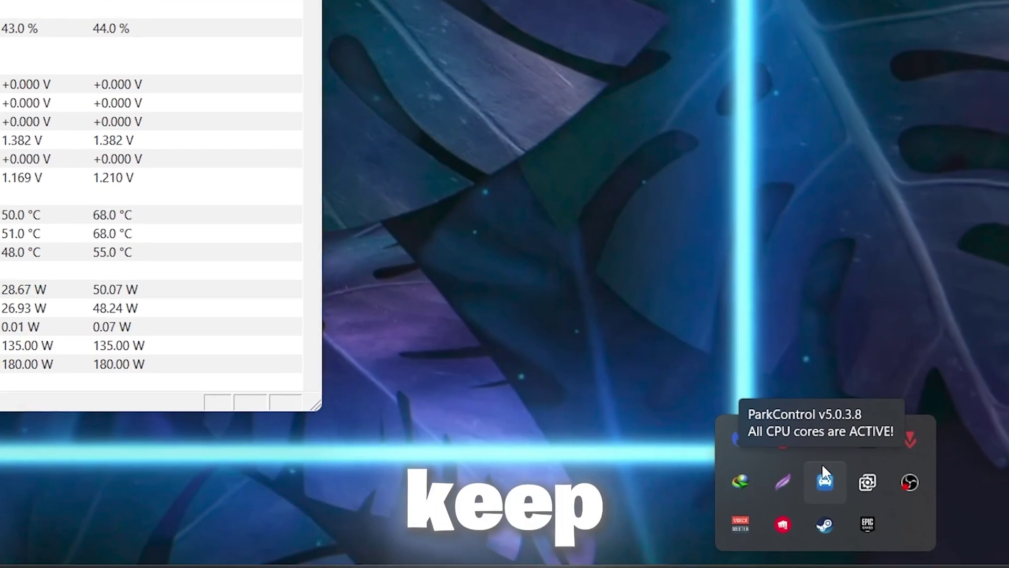